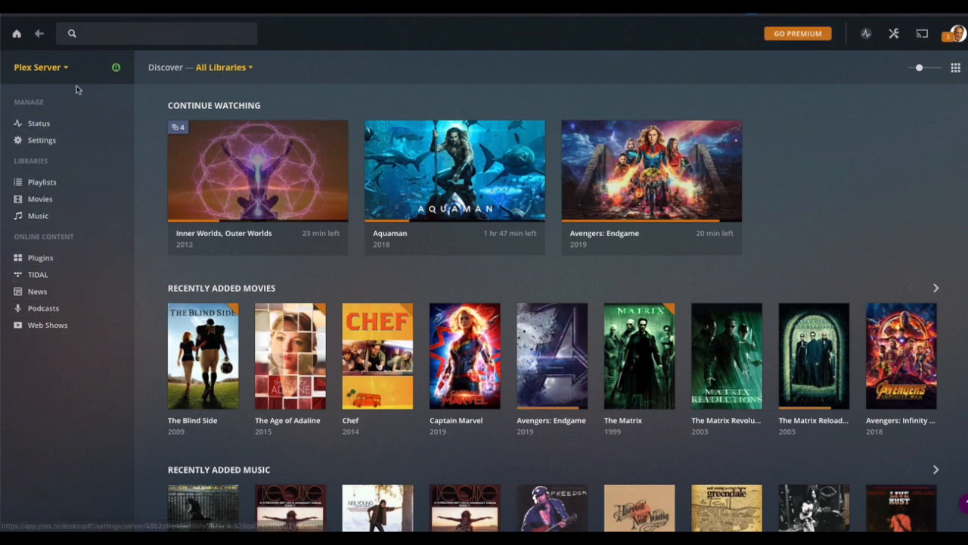
Browse the recently added movies and music on the Plex home page.
scroll(935, 182, "down", 2)
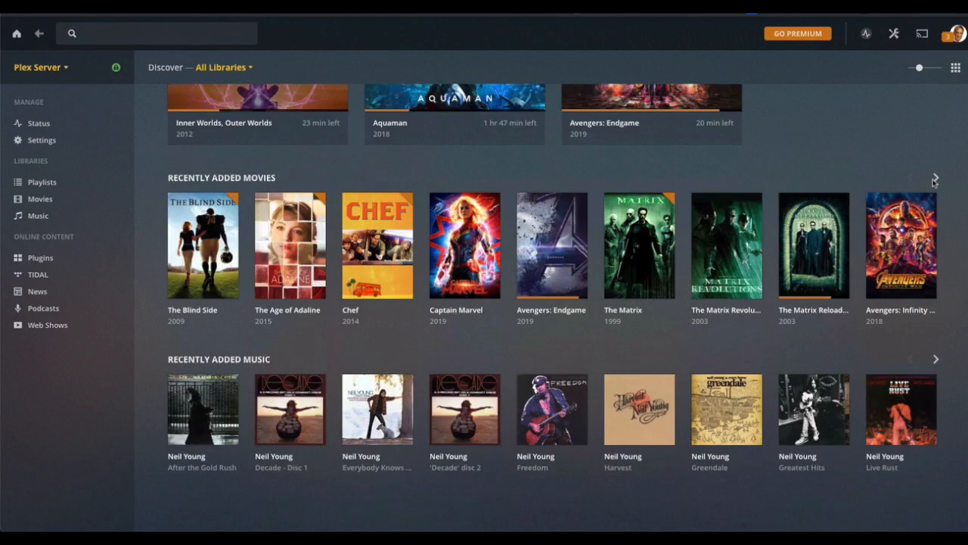
scroll(935, 181, "up", 2)
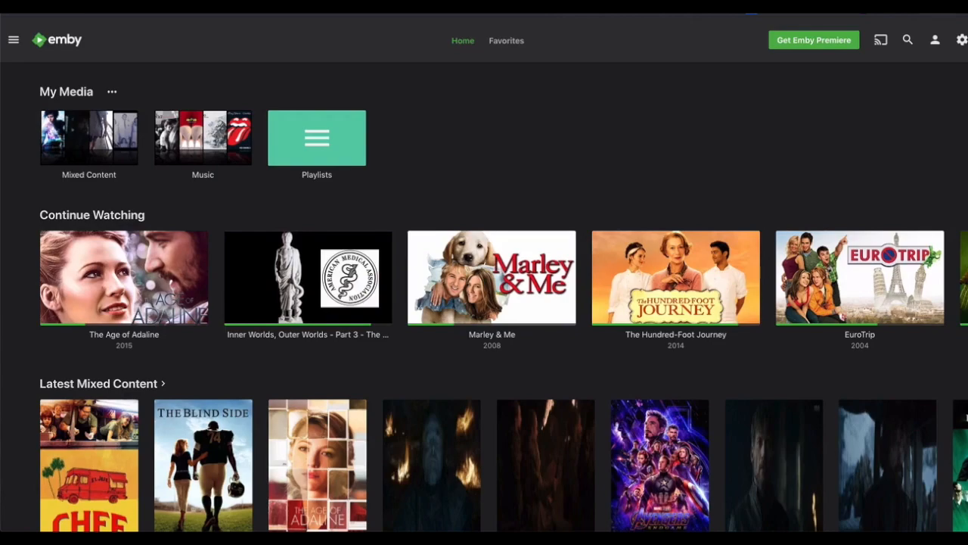
Search the Emby media library for "the", look through the results by category, and return to the home page.
left_click(909, 39)
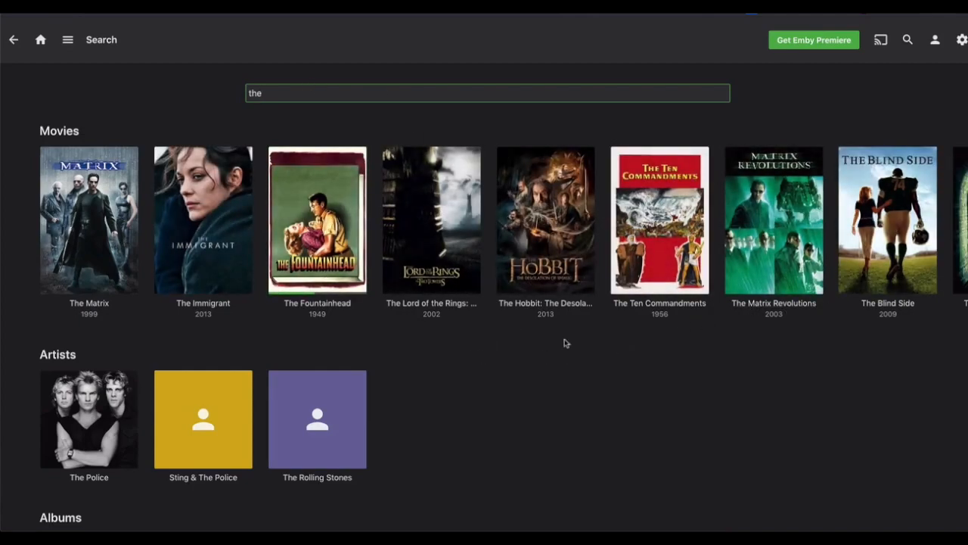
scroll(588, 382, "down", 8)
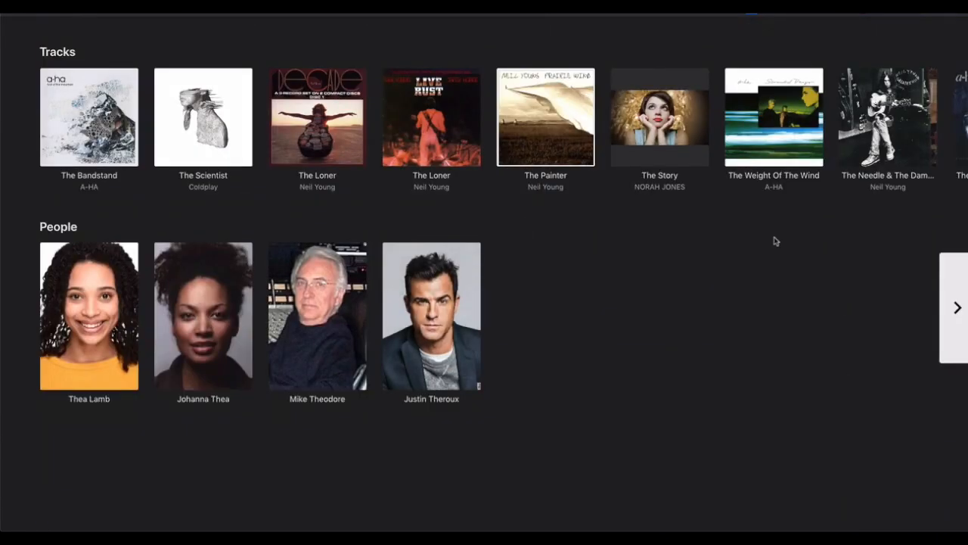
scroll(775, 240, "up", 10)
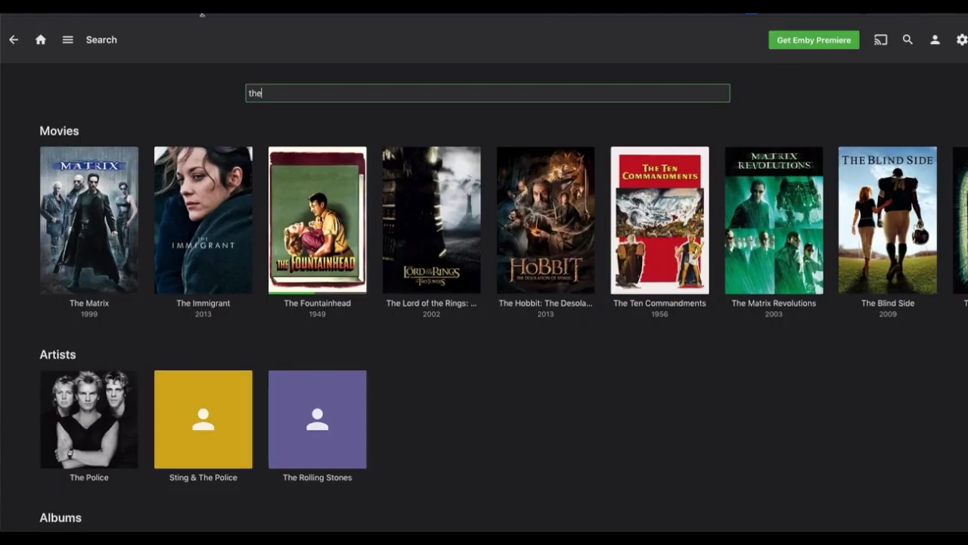
left_click(39, 40)
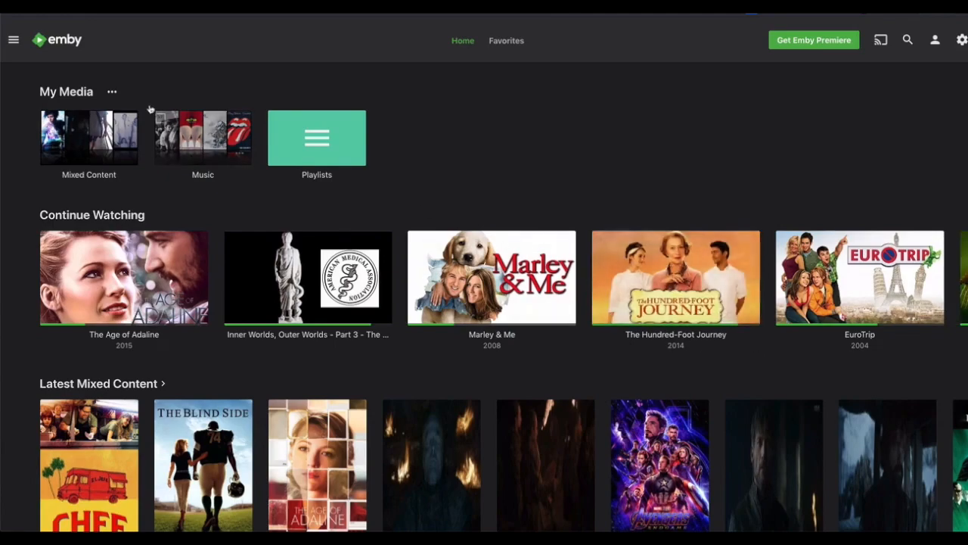
left_click(19, 41)
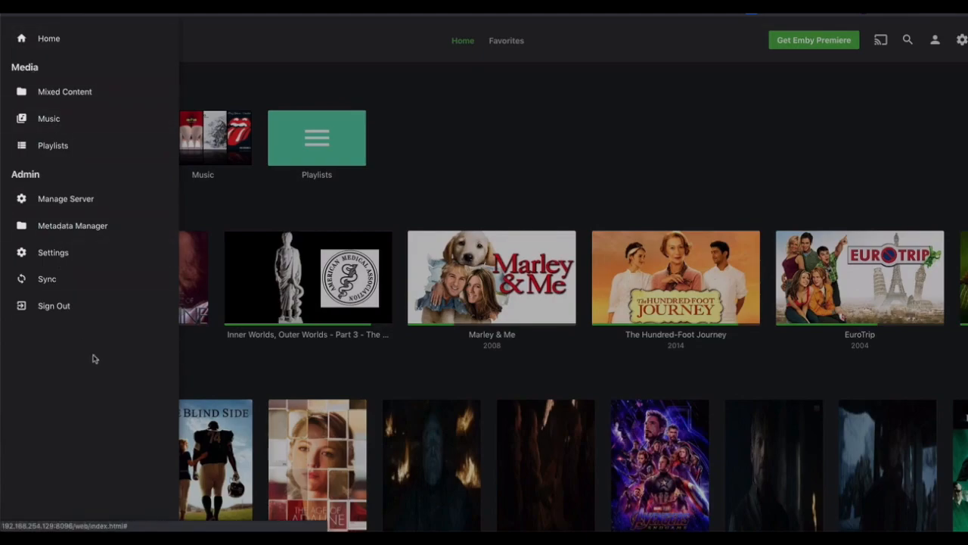
left_click(44, 198)
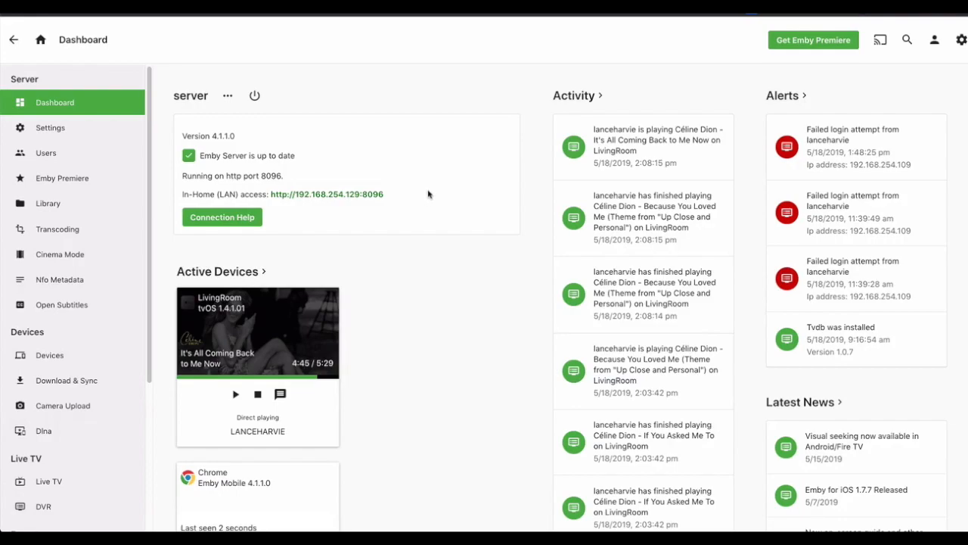
left_click(63, 156)
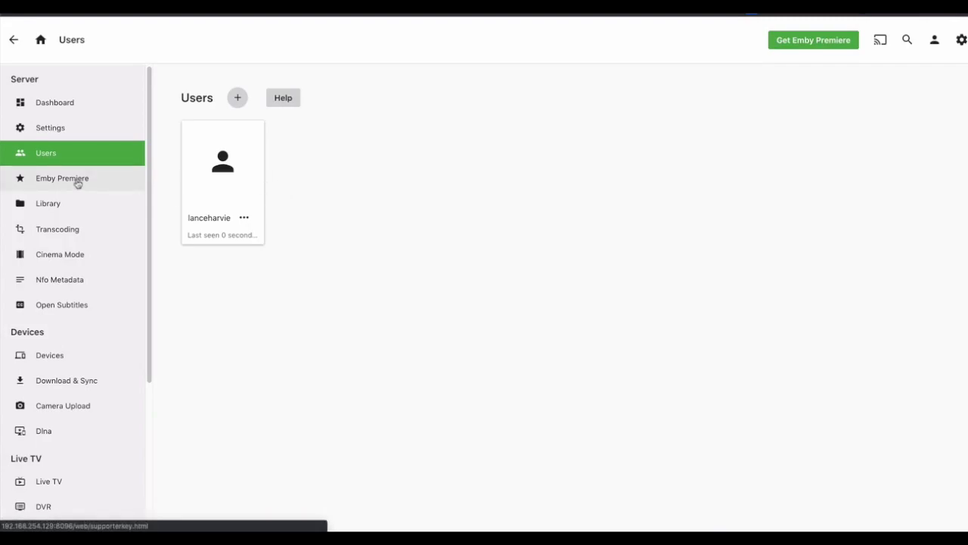
left_click(53, 204)
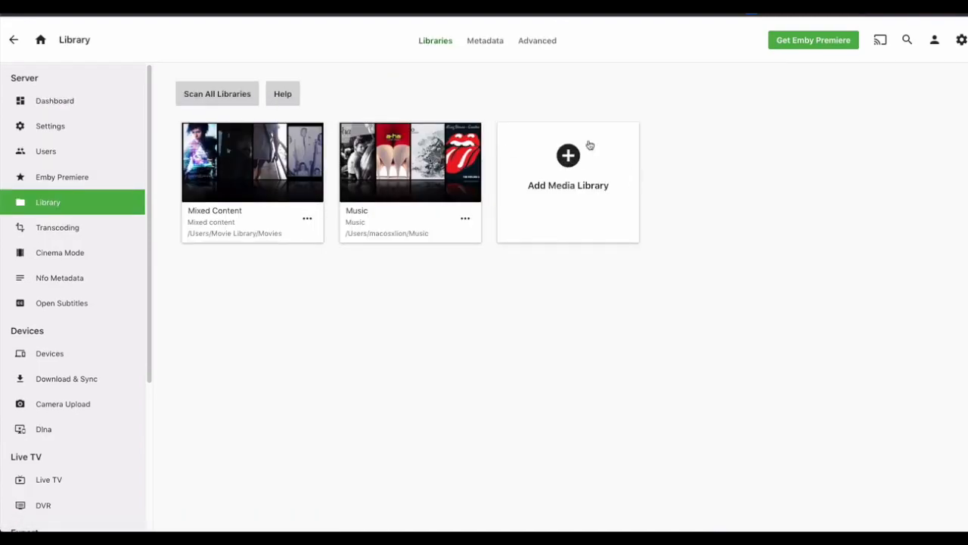
Check the content types offered for a new media library, without creating one.
left_click(571, 156)
left_click(405, 156)
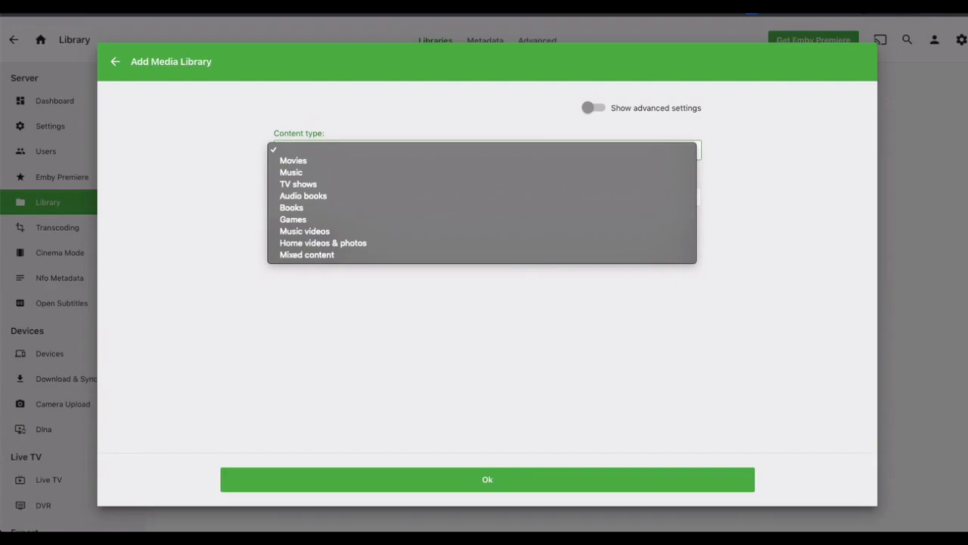
left_click(847, 368)
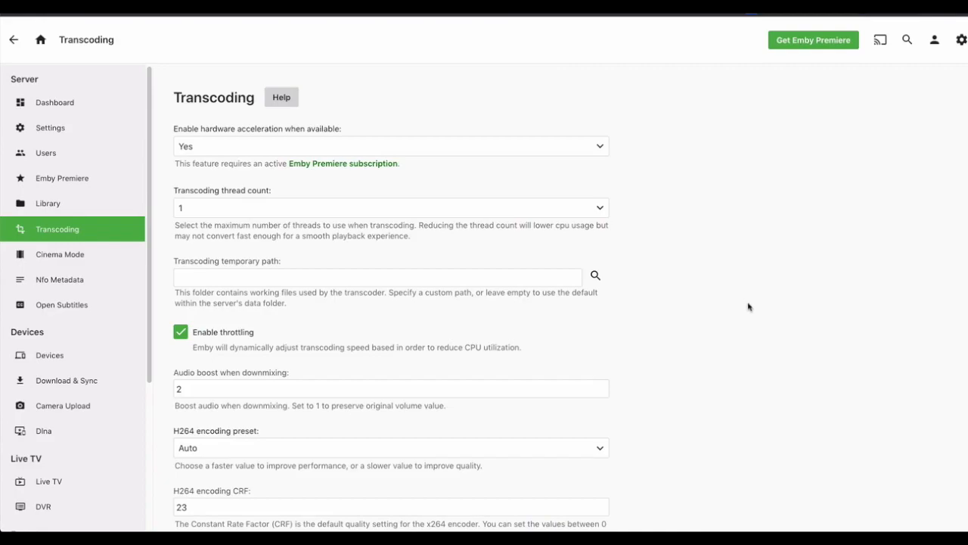
Set the H264 encoding preset to superfast in the Transcoding settings and save them.
scroll(747, 306, "down", 3)
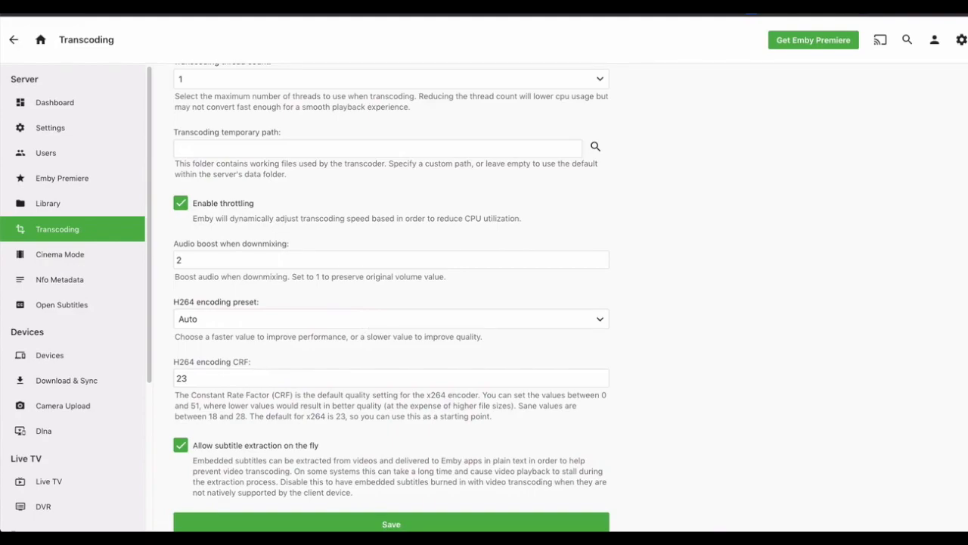
scroll(622, 249, "down", 1)
scroll(623, 248, "down", 2)
left_click(551, 245)
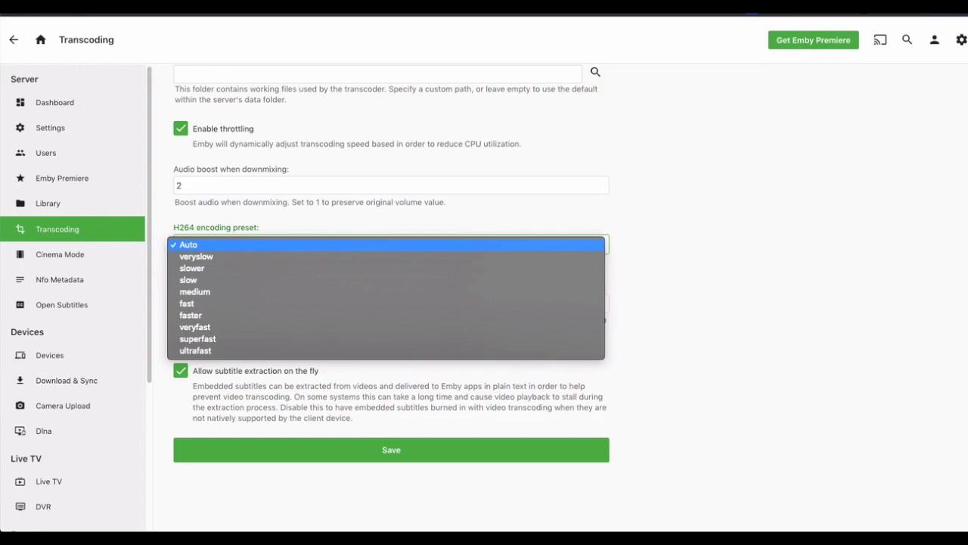
left_click(674, 257)
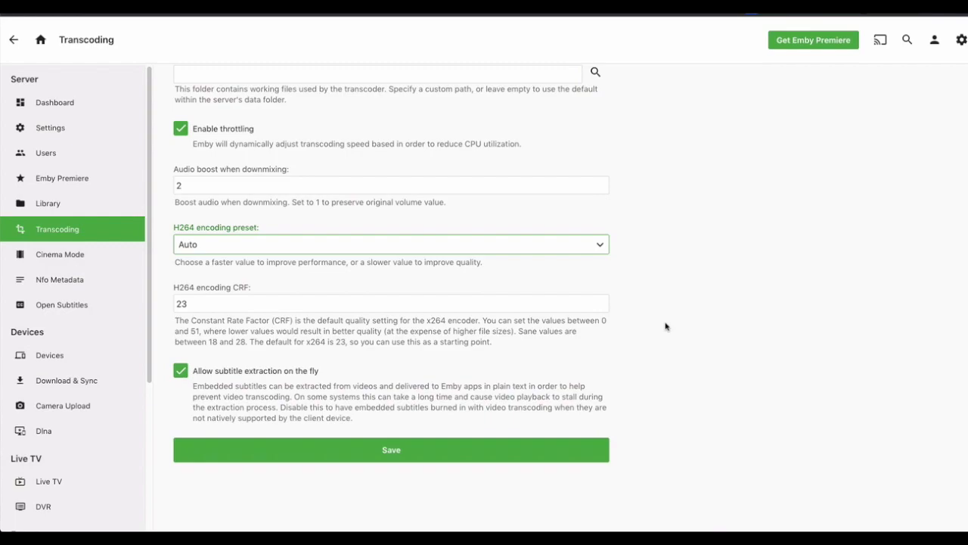
left_click(592, 249)
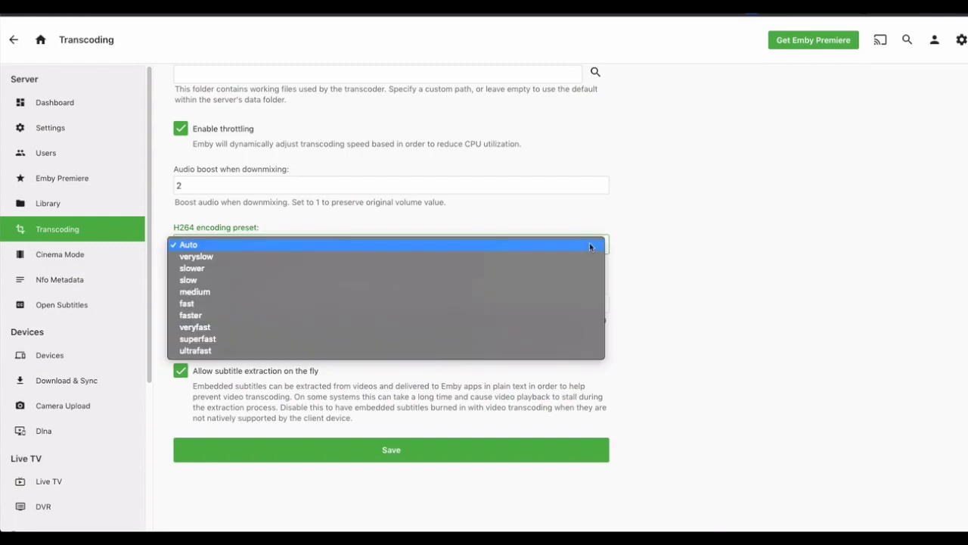
left_click(497, 339)
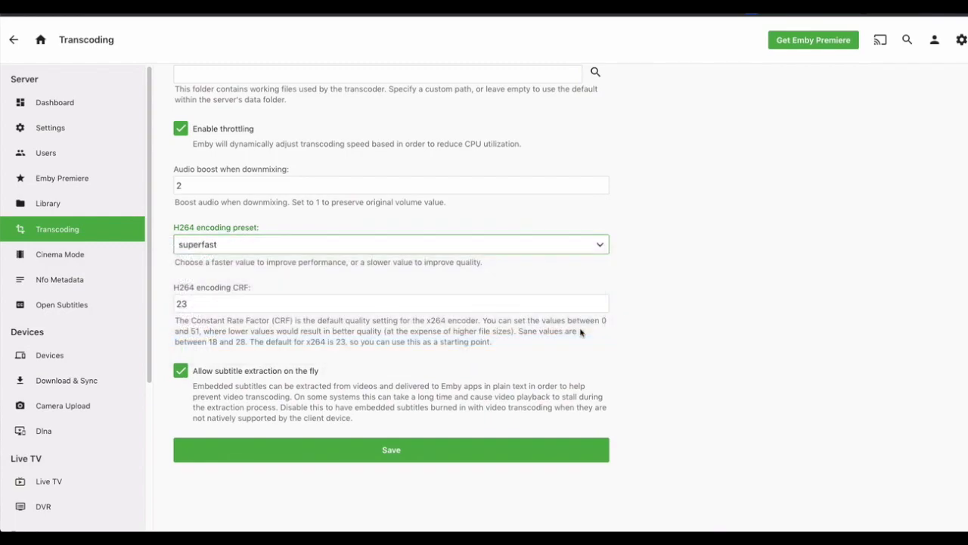
left_click(401, 452)
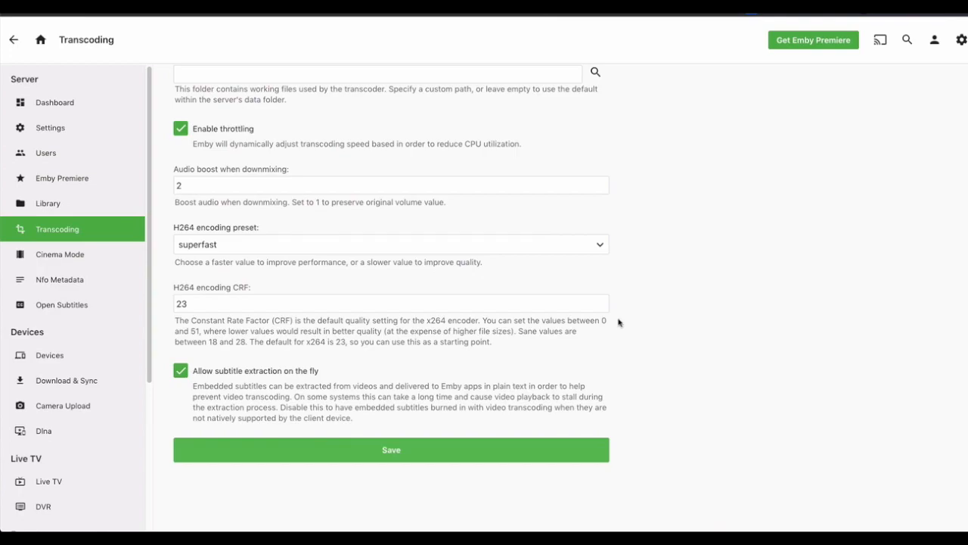
Review the server's Cinema Mode, Open Subtitles and Devices pages.
left_click(95, 257)
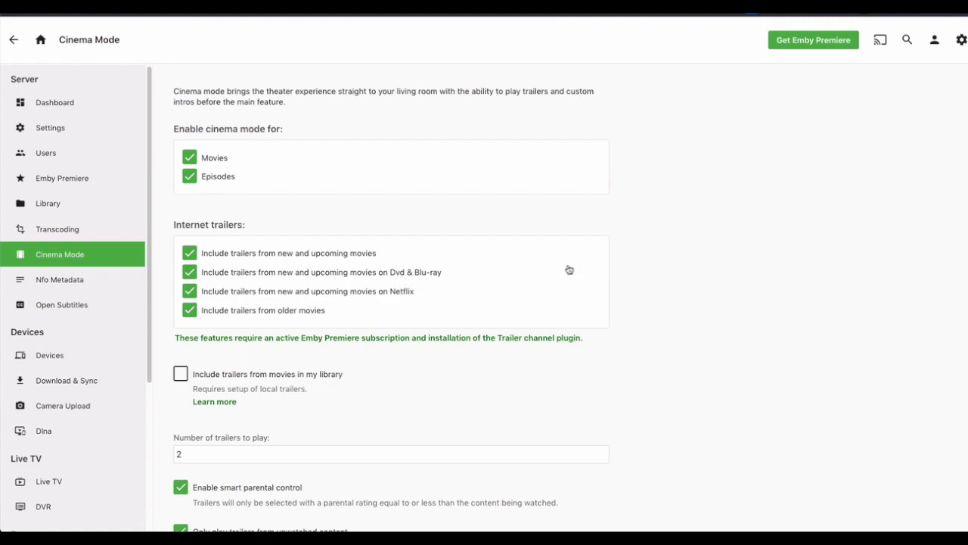
scroll(569, 270, "down", 1)
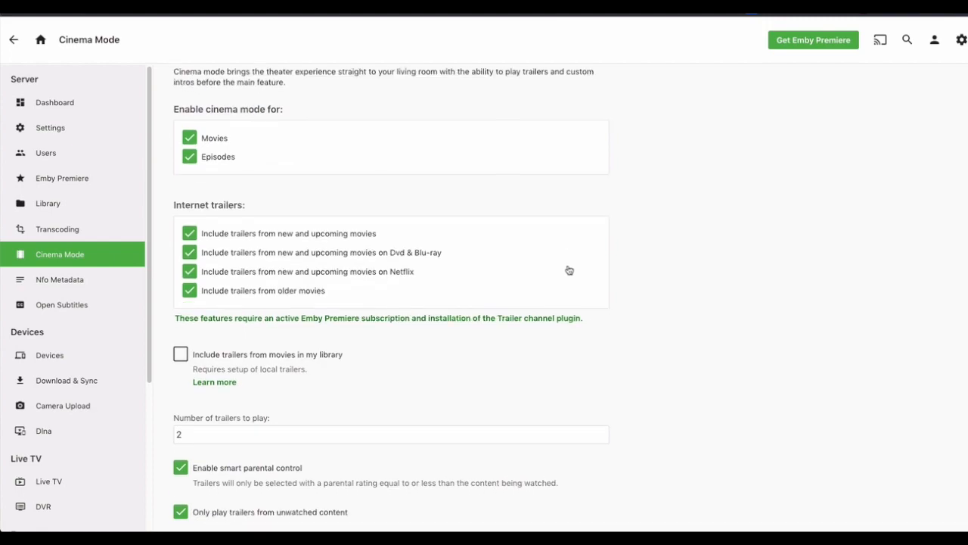
left_click(71, 305)
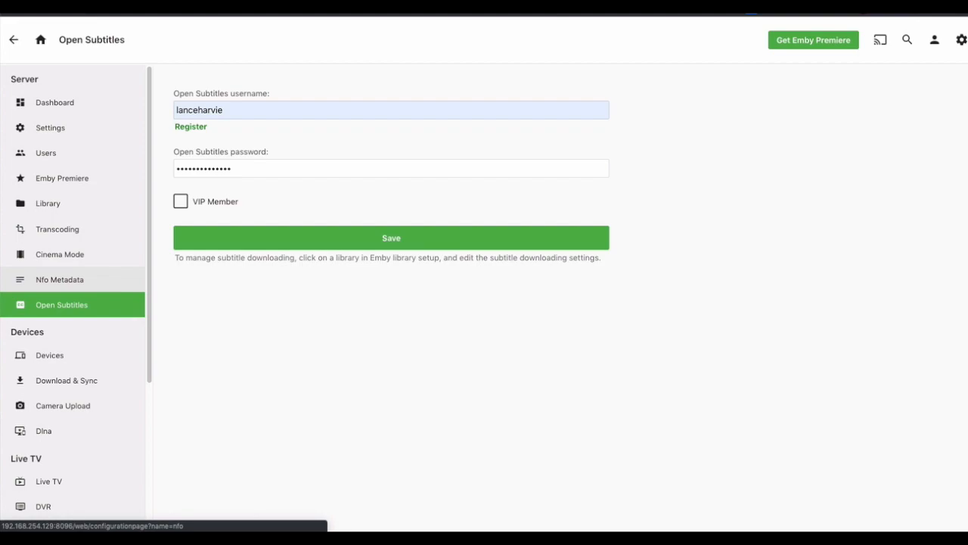
left_click(79, 361)
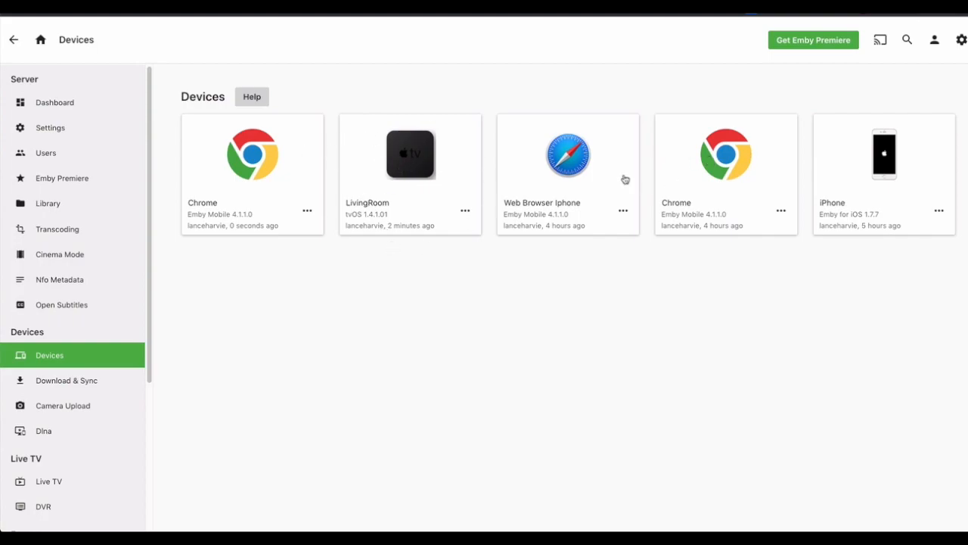
Review the Camera Upload settings, including the note about mobile devices and the custom upload path.
scroll(132, 266, "down", 3)
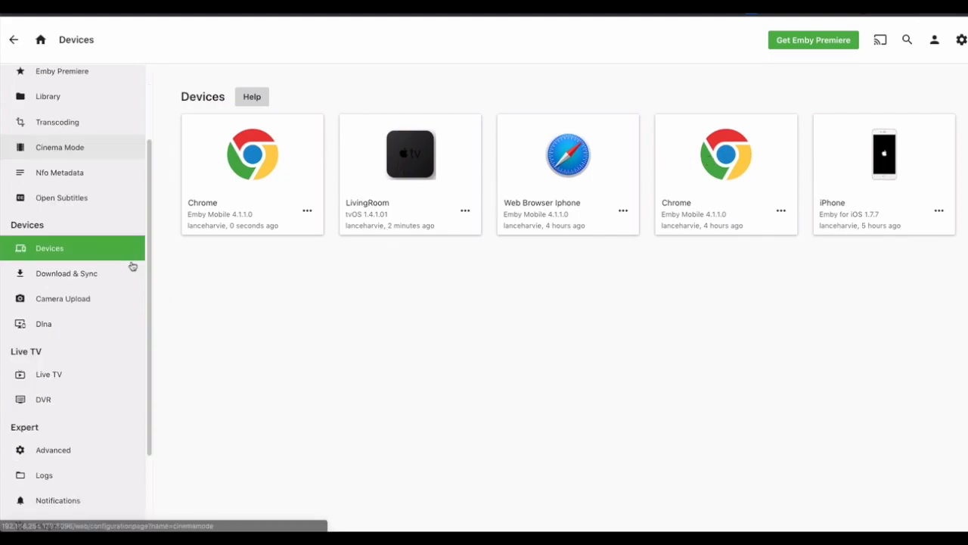
scroll(131, 253, "down", 2)
left_click(66, 210)
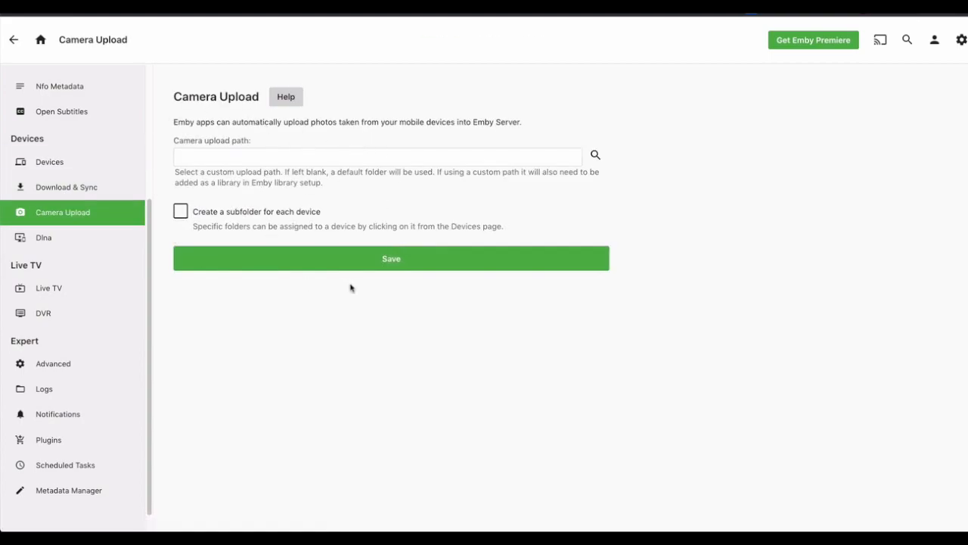
left_click_drag(400, 121, 459, 121)
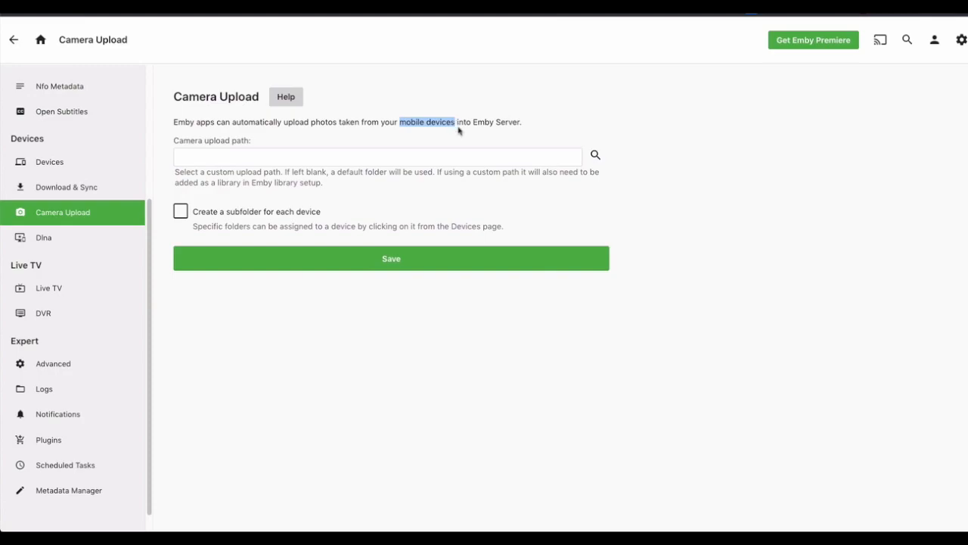
left_click(460, 130)
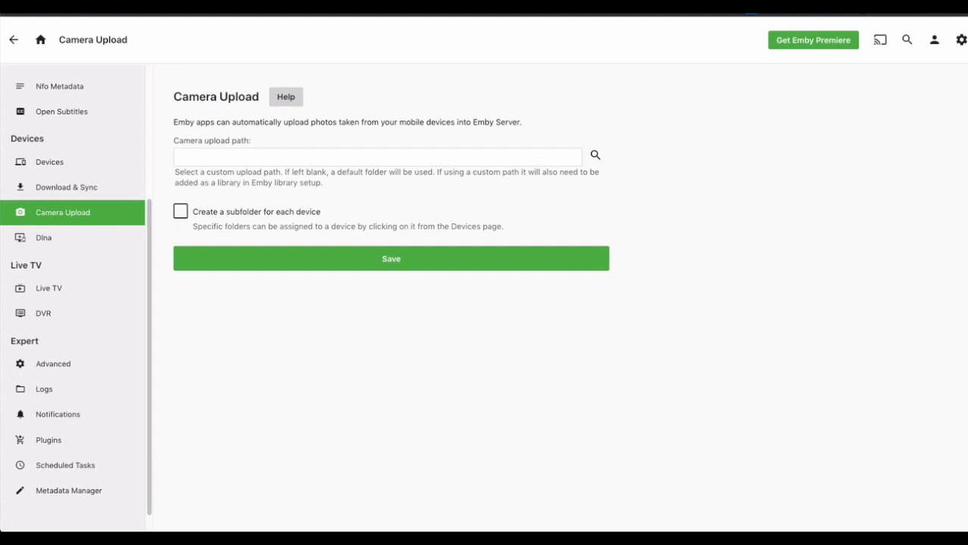
left_click(223, 154)
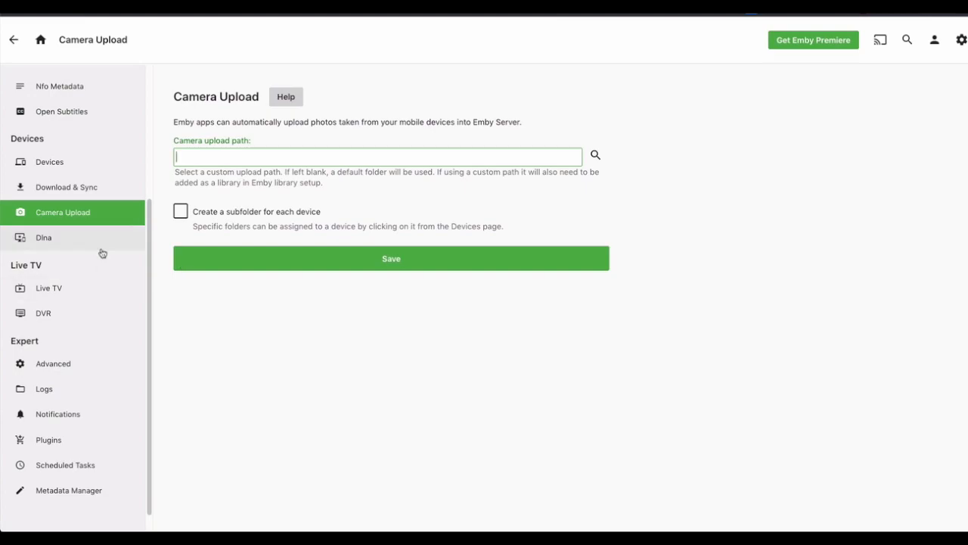
Start a new TV source setup in the Live TV settings and check the source types offered, without choosing one.
scroll(103, 247, "down", 1)
scroll(103, 247, "down", 1)
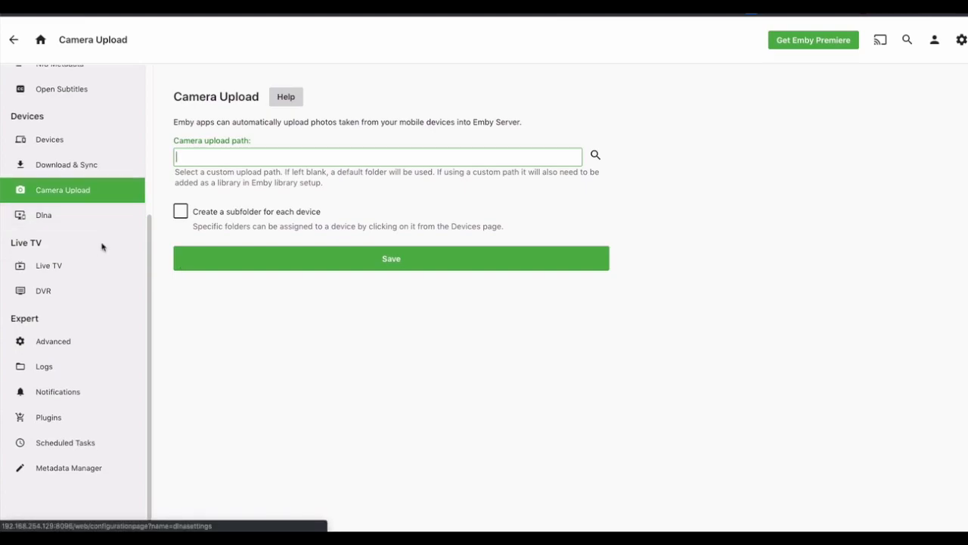
left_click(50, 274)
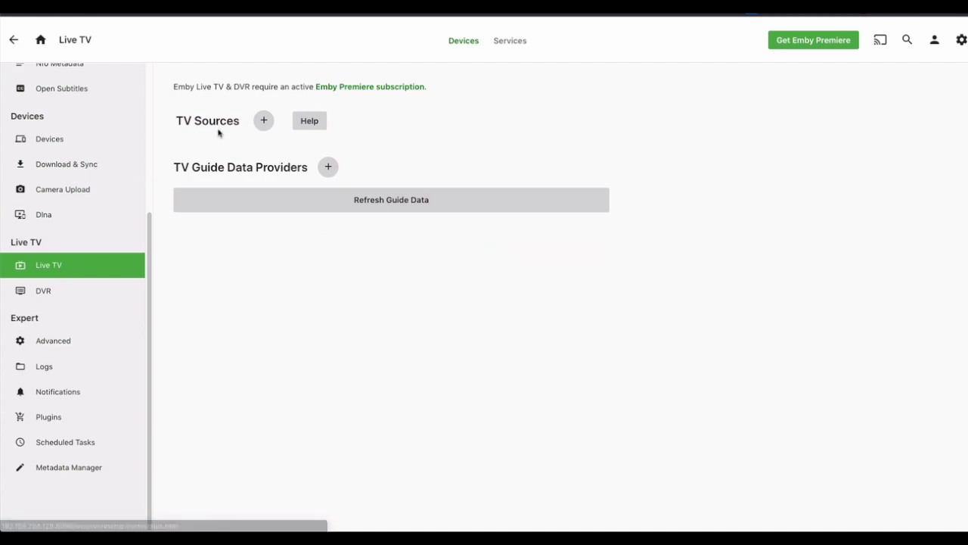
left_click(261, 125)
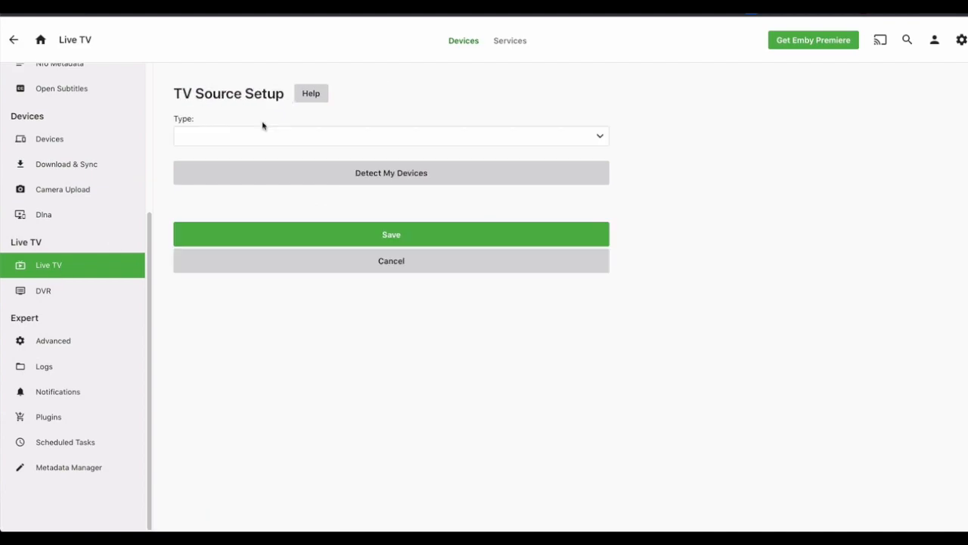
left_click(592, 135)
left_click(694, 134)
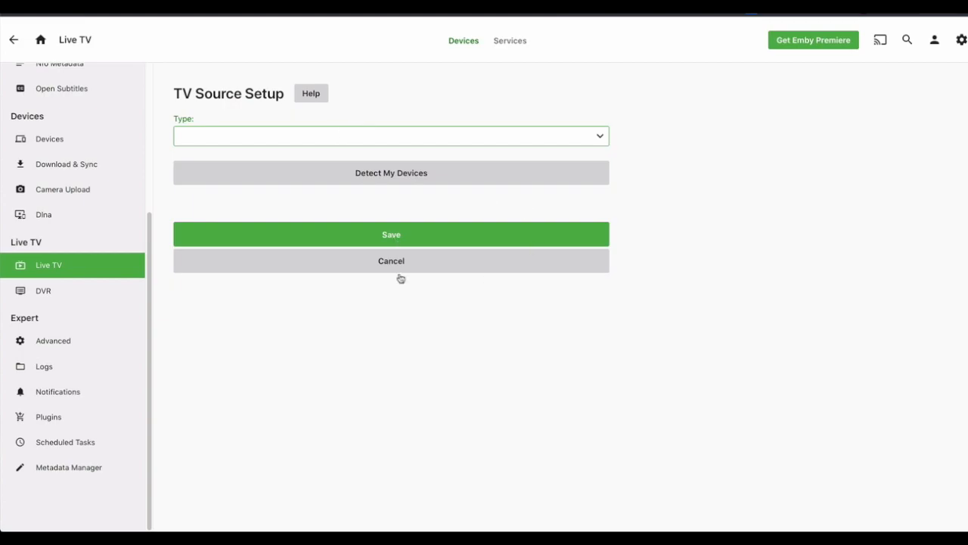
Review the DVR recording settings, the Advanced hosting options and the server's log files.
left_click(79, 291)
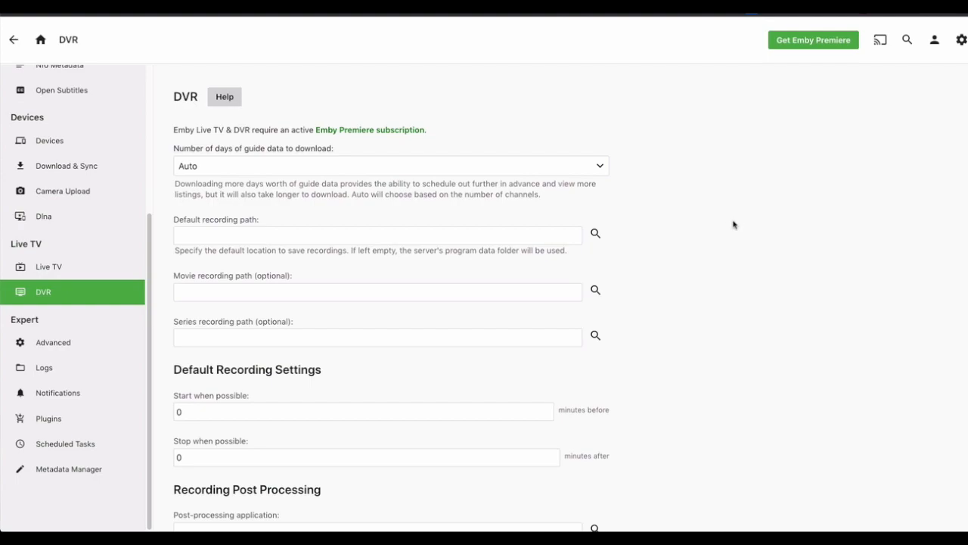
scroll(733, 223, "down", 3)
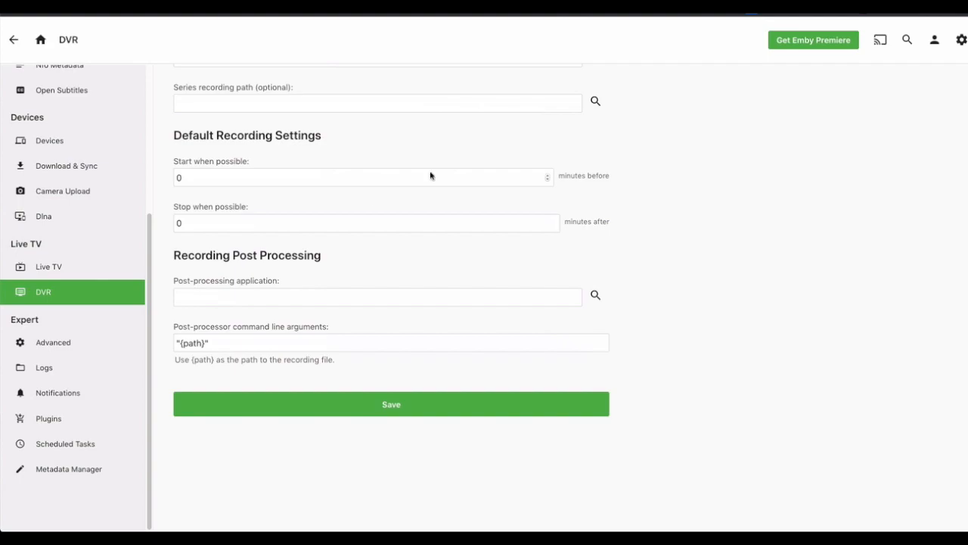
left_click(59, 345)
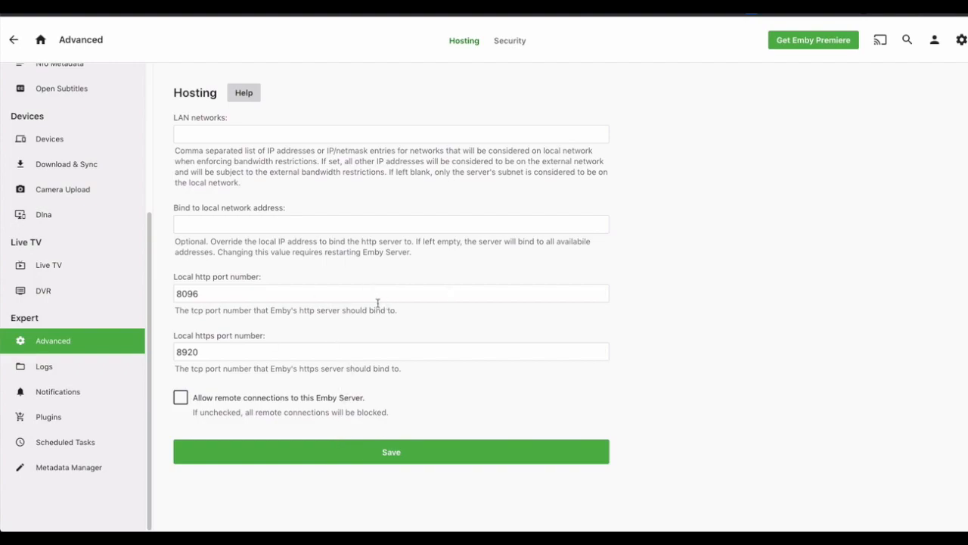
left_click(83, 371)
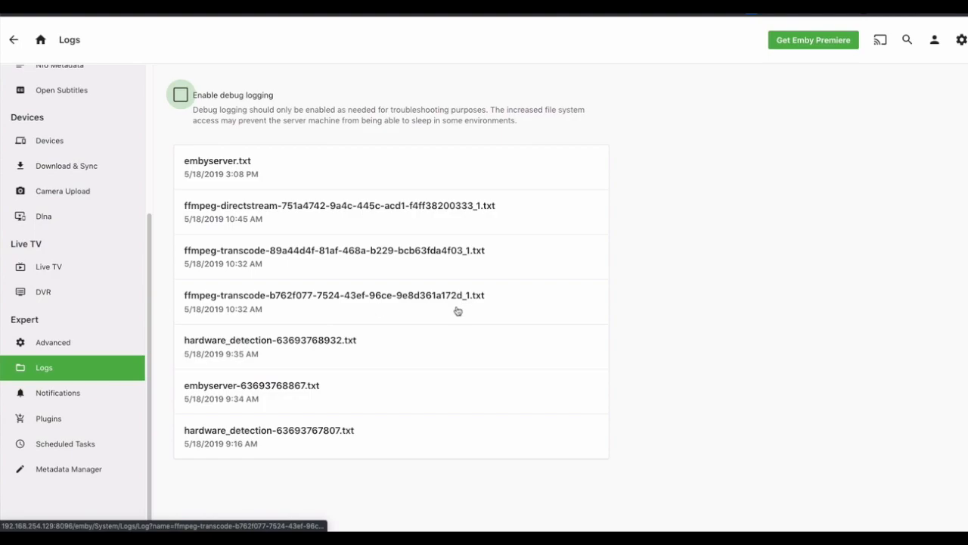
Review the debug logging option and log files, and the System, Plugin, Sync and User events on the Notifications page.
scroll(457, 311, "down", 1)
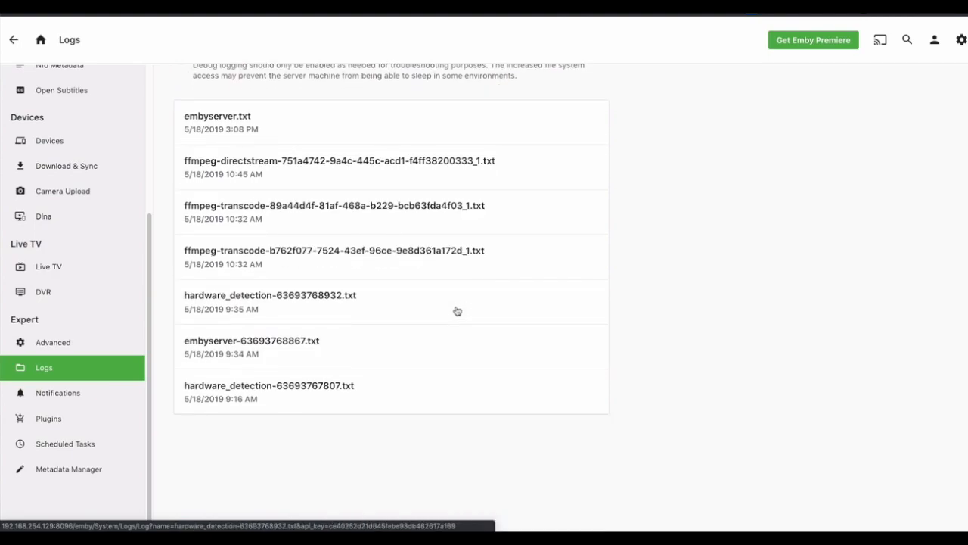
scroll(457, 311, "up", 1)
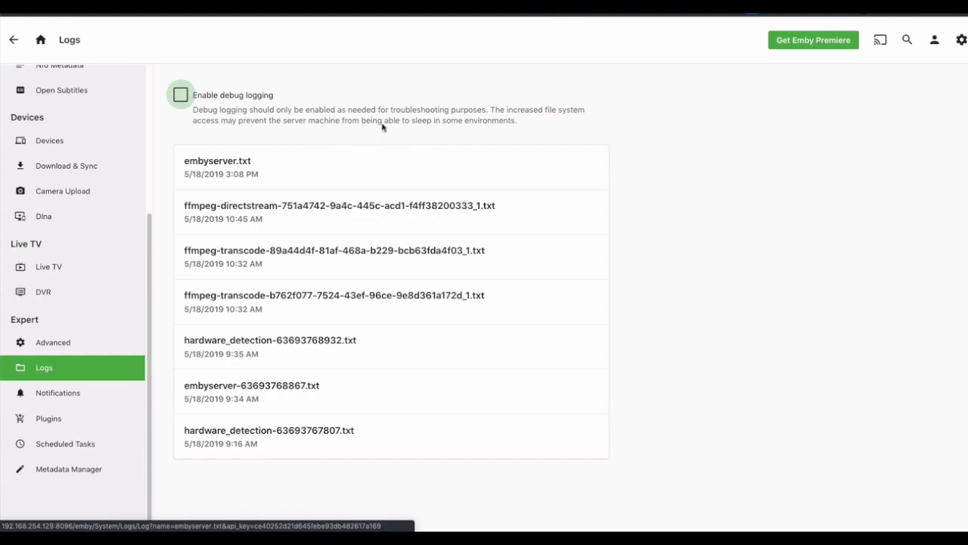
left_click(79, 392)
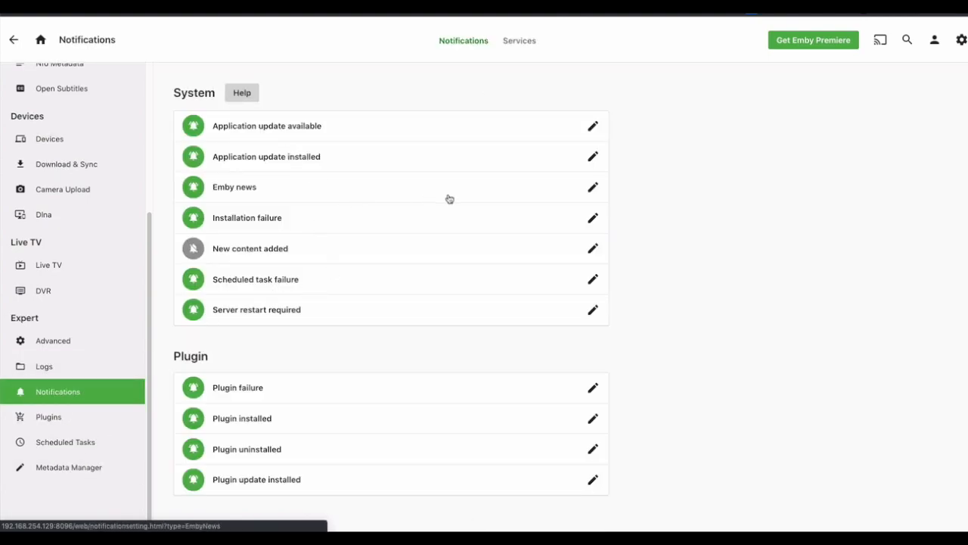
scroll(469, 210, "down", 1)
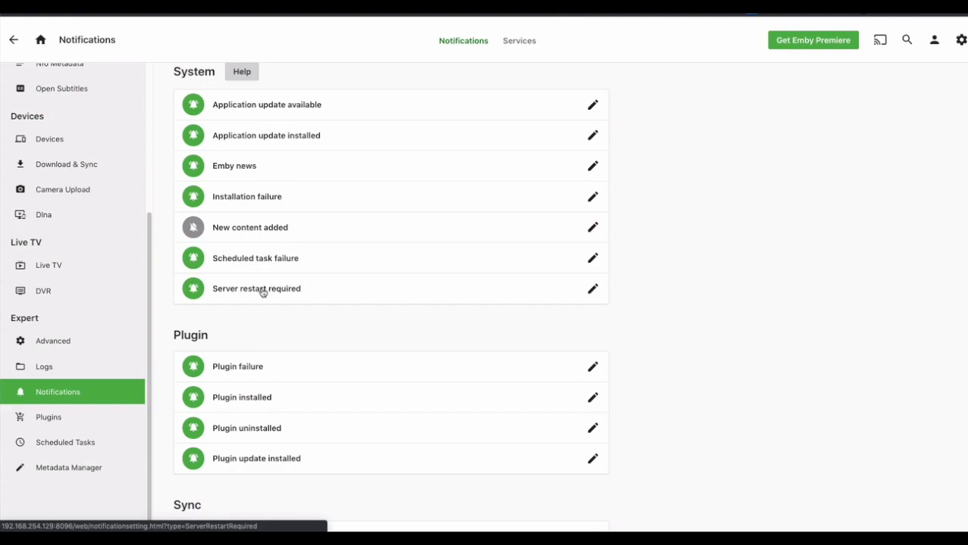
scroll(441, 250, "down", 2)
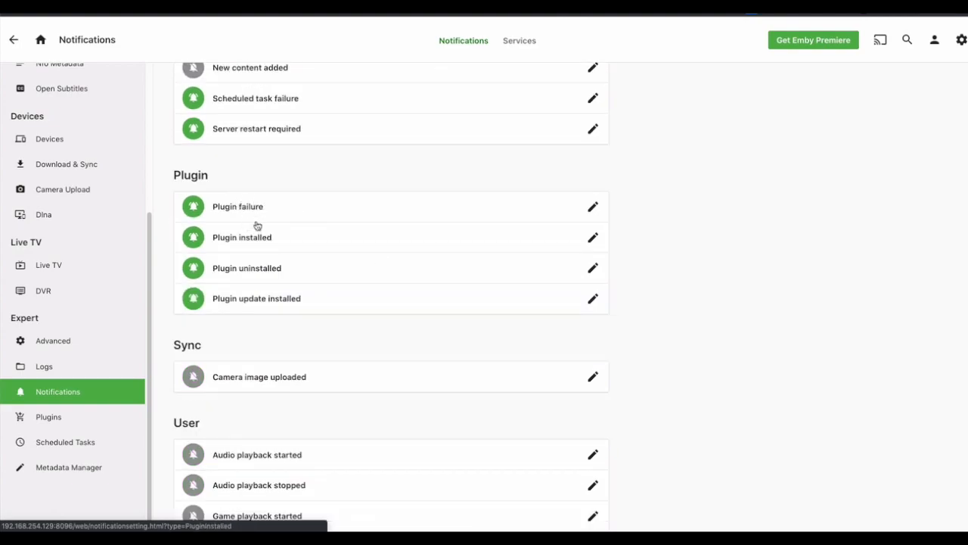
scroll(469, 257, "down", 2)
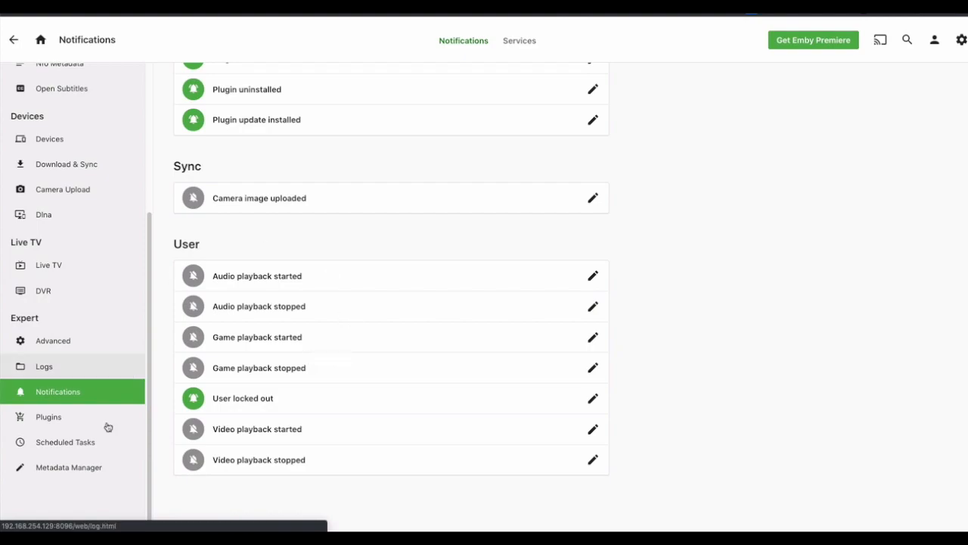
Review the installed plugins and check which products the plugin catalog can be filtered for, keeping Emby Server selected.
left_click(83, 419)
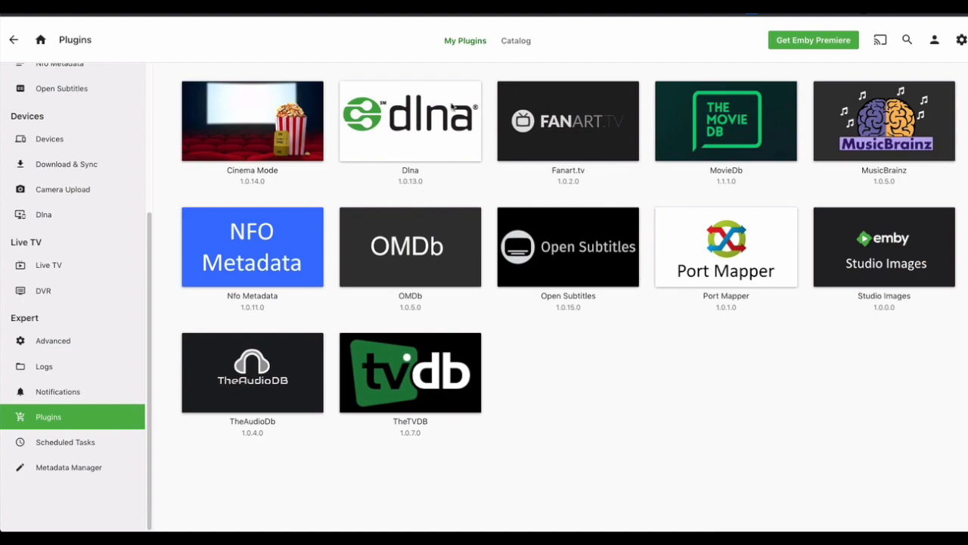
left_click(526, 42)
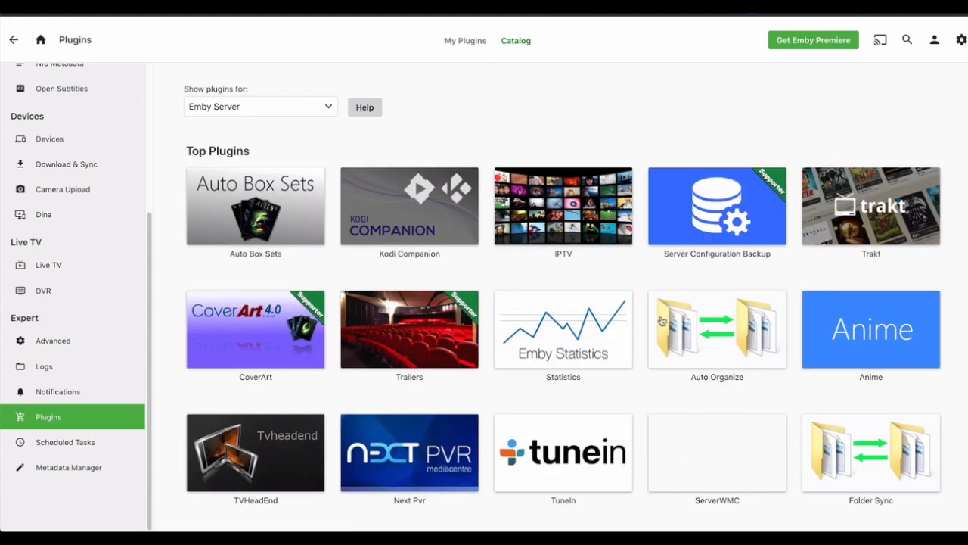
left_click(326, 107)
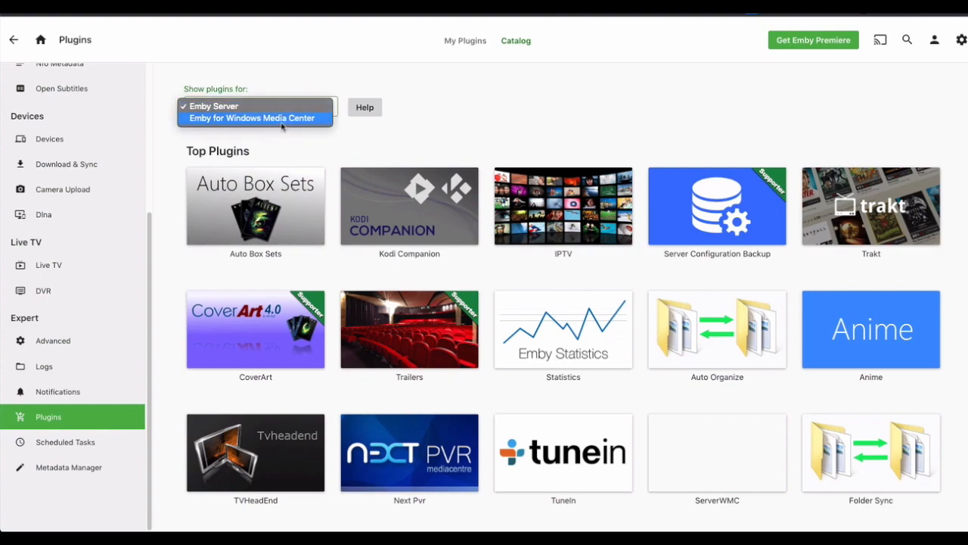
left_click(321, 109)
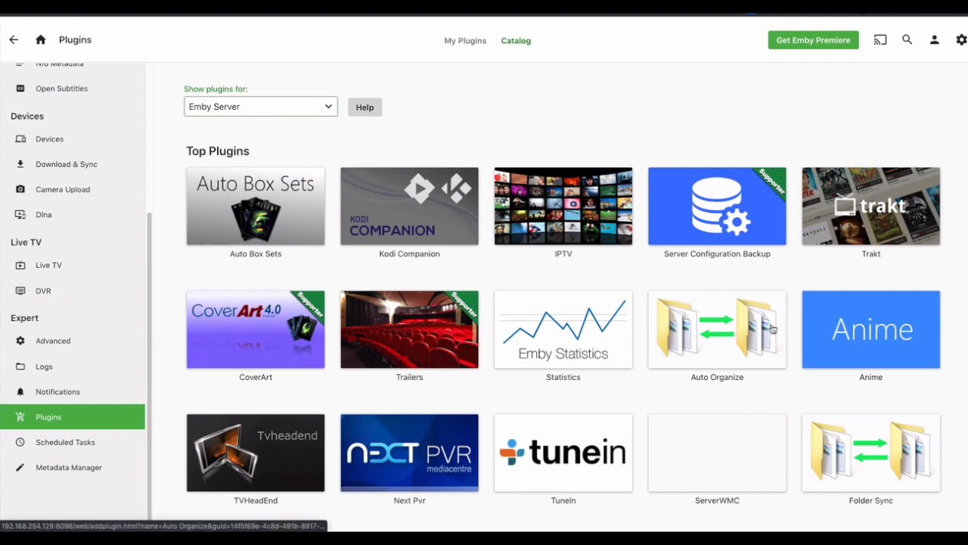
Browse the Emby Server plugin catalog through the Top Plugins, Channels and General categories.
scroll(772, 330, "down", 1)
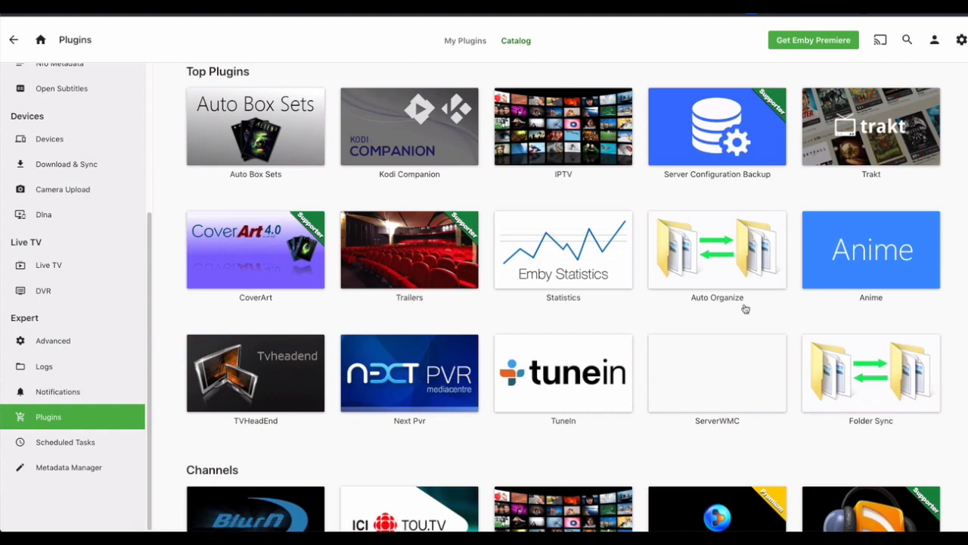
scroll(745, 308, "down", 3)
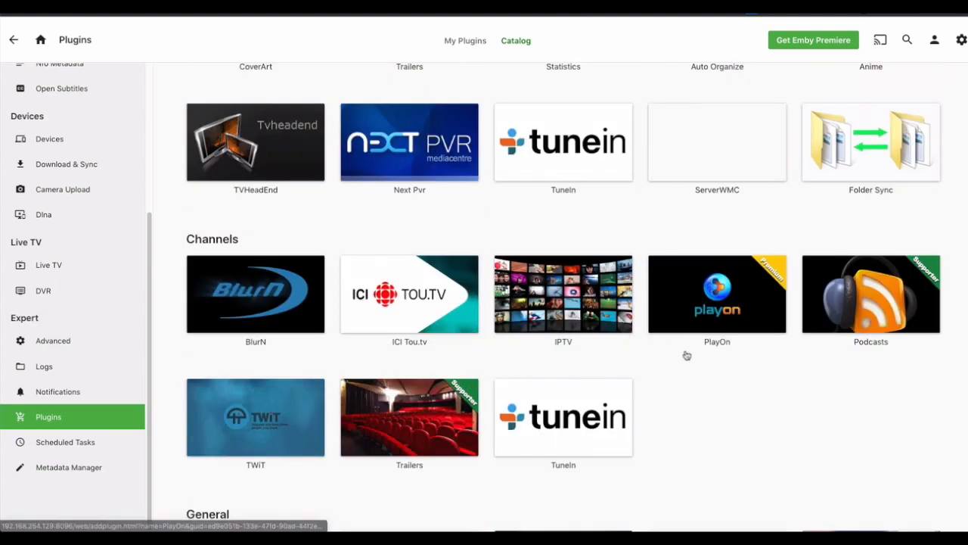
scroll(739, 359, "down", 1)
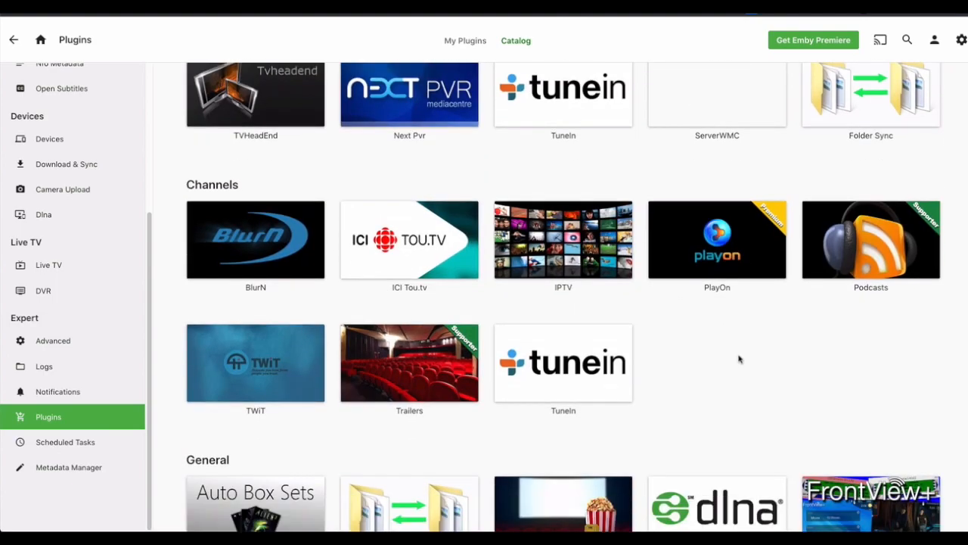
scroll(740, 359, "down", 1)
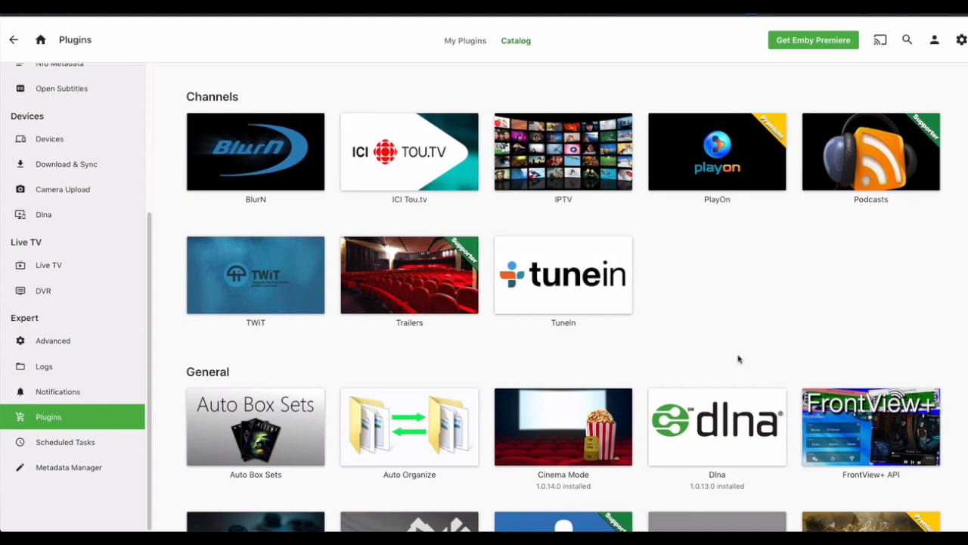
scroll(738, 359, "down", 2)
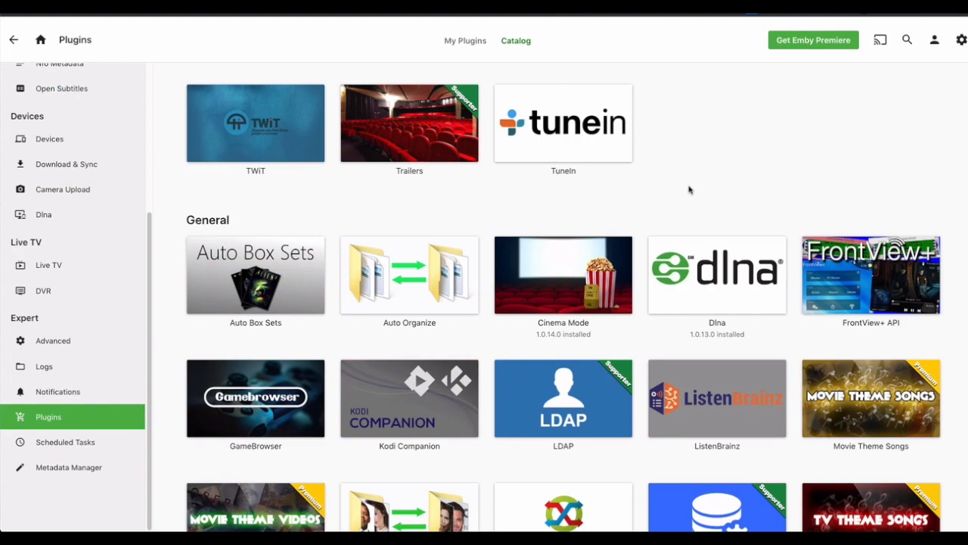
scroll(688, 189, "down", 1)
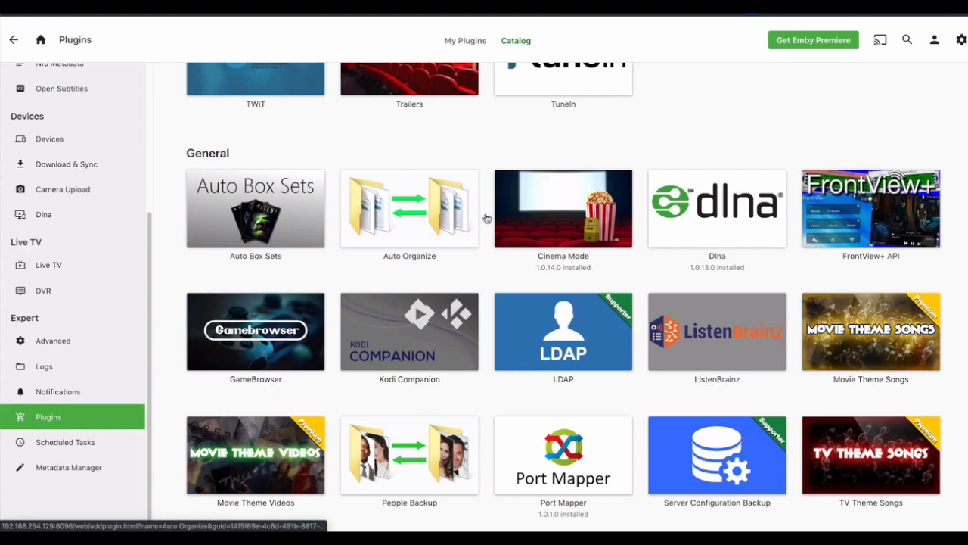
scroll(490, 226, "down", 1)
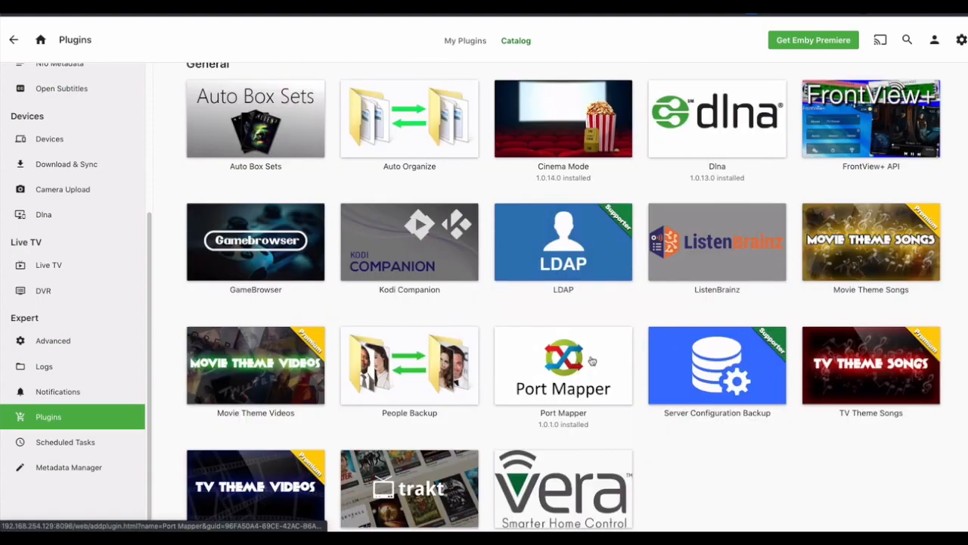
Run the Thumbnail image extraction scheduled task and review the other Library and Sync tasks.
left_click(65, 442)
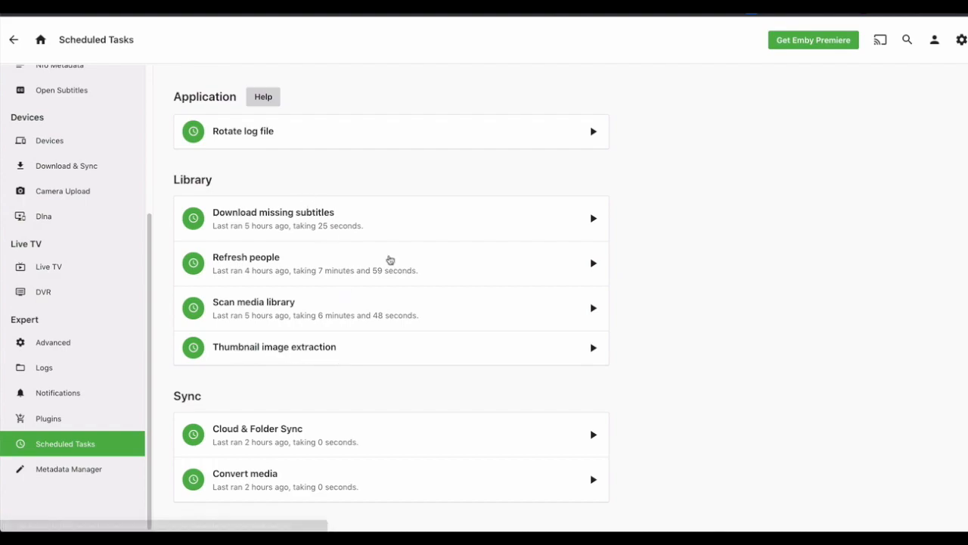
left_click(593, 347)
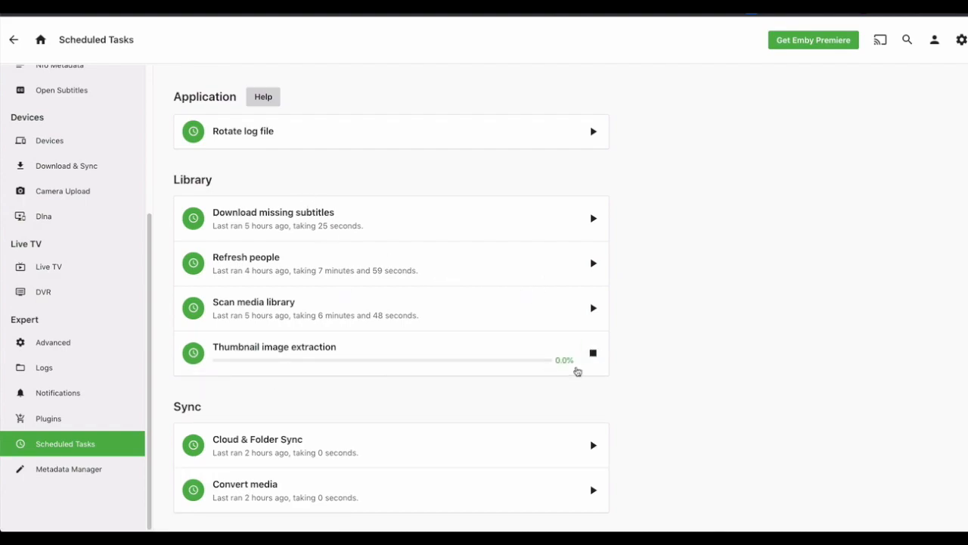
scroll(287, 330, "down", 2)
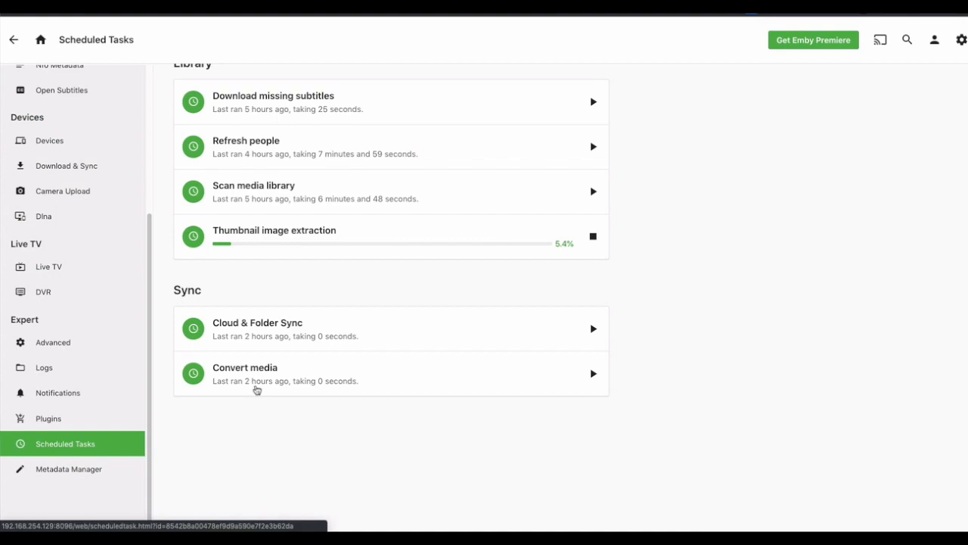
scroll(292, 352, "up", 2)
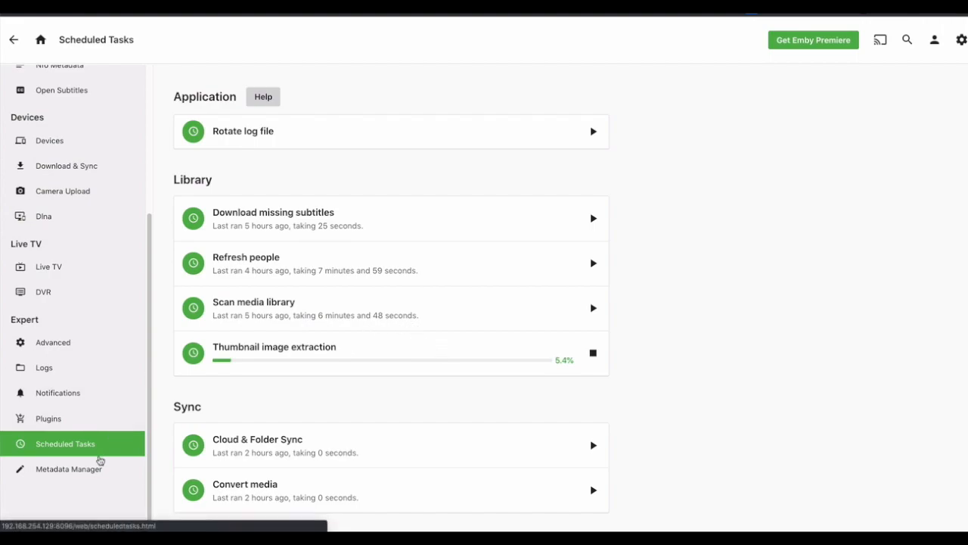
Examine the titles in the Mixed Content folder of the Metadata Manager, and return to the scheduled tasks.
left_click(97, 467)
left_click(124, 108)
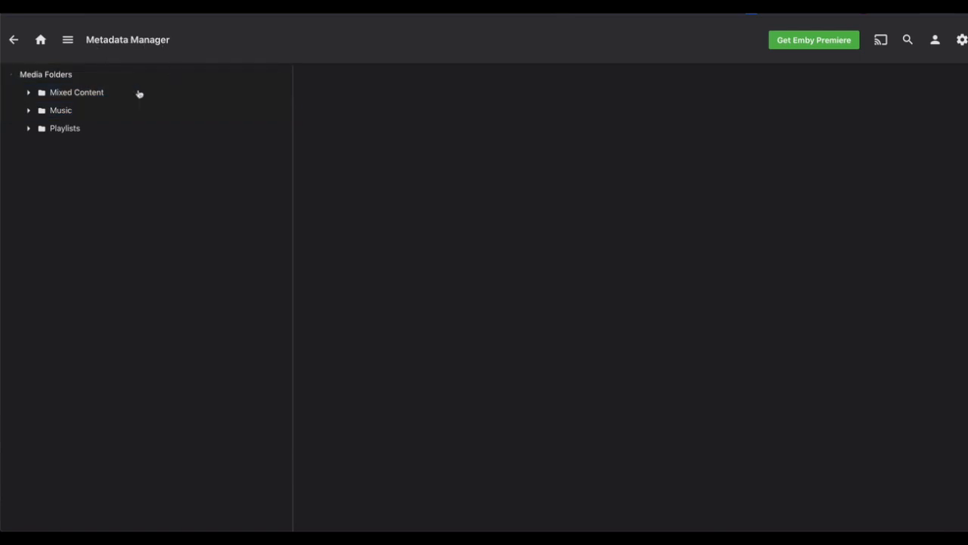
left_click(139, 93)
scroll(217, 244, "down", 10)
scroll(219, 244, "up", 10)
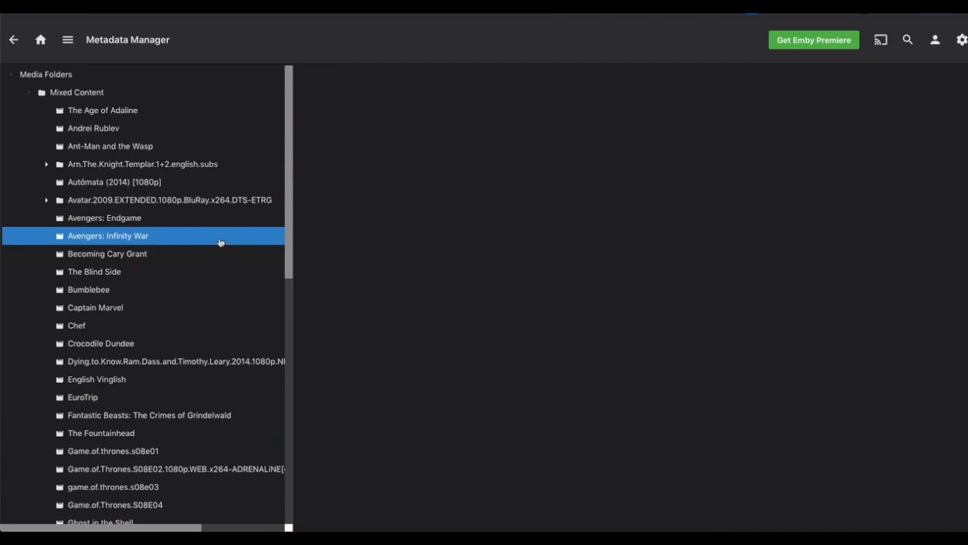
left_click(12, 42)
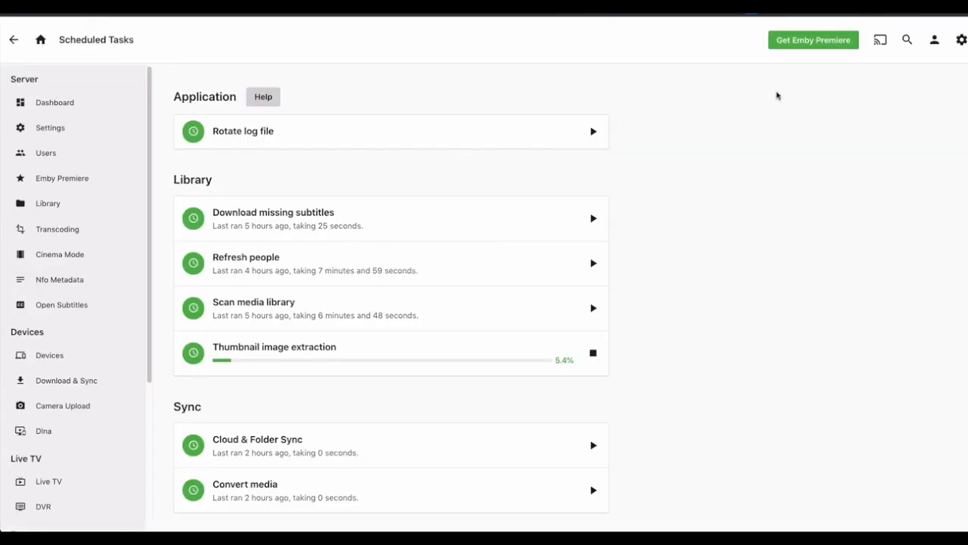
View the suggestions on the search page and return to the Emby home screen.
left_click(906, 42)
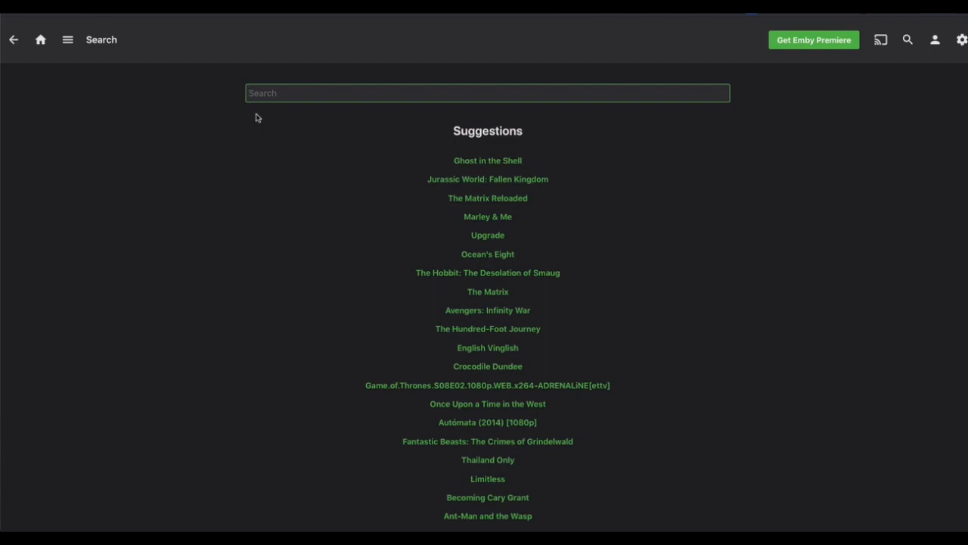
left_click(14, 40)
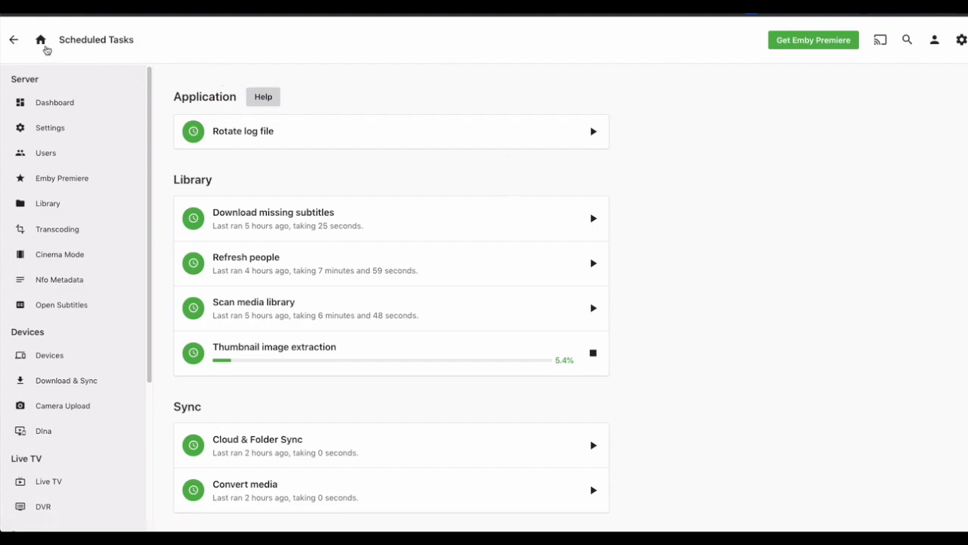
left_click(39, 41)
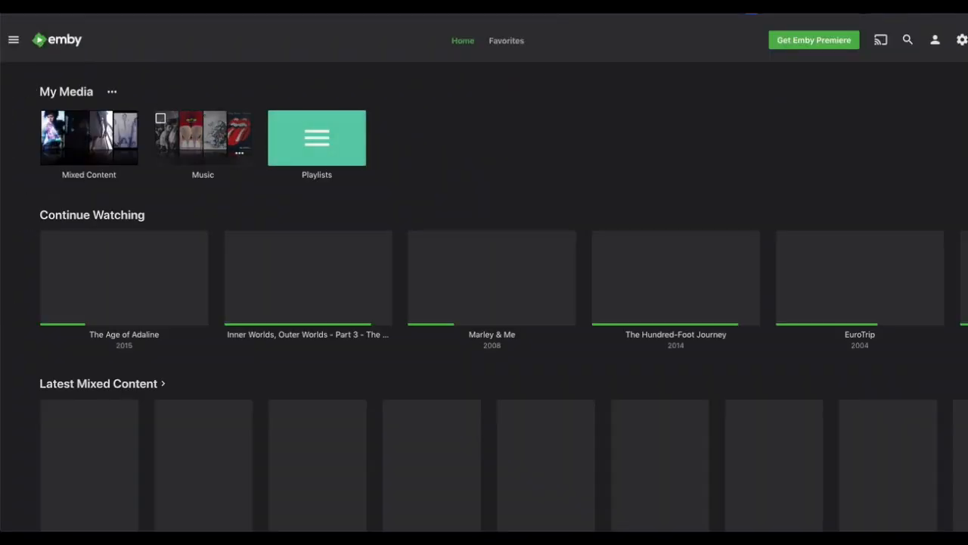